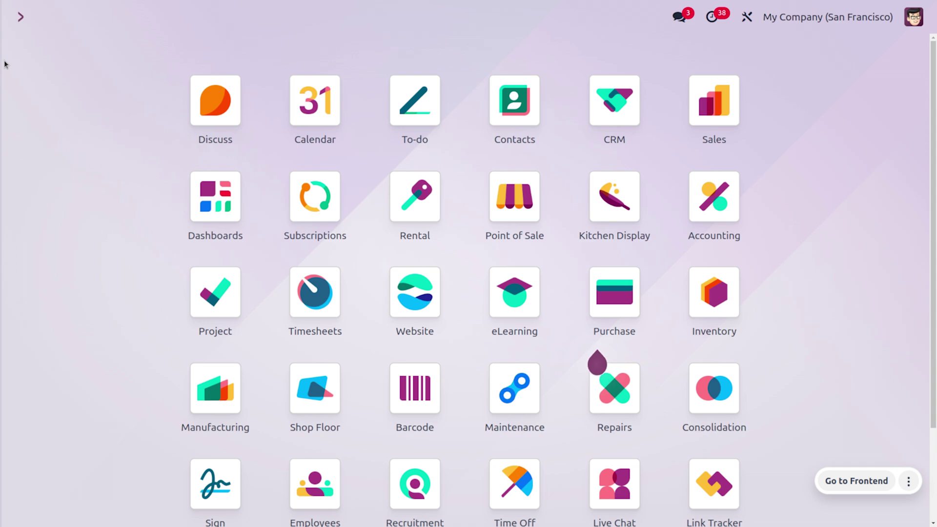
{"action": "type", "text": "ma"}
Go to Manufacturing Orders and open WH/MO/00029 for 10 Cabinets with Doors
{"action": "key", "text": "Return"}
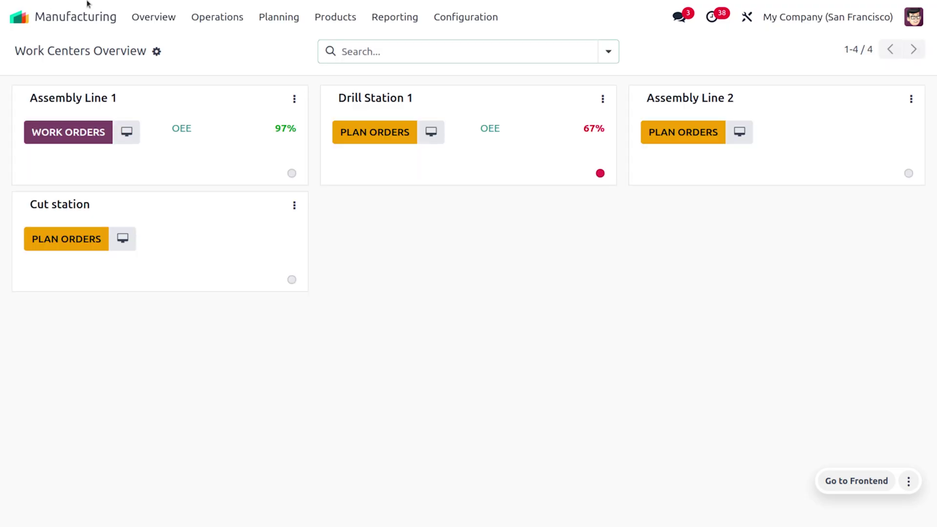
{"action": "left_click", "coordinate": [245, 16]}
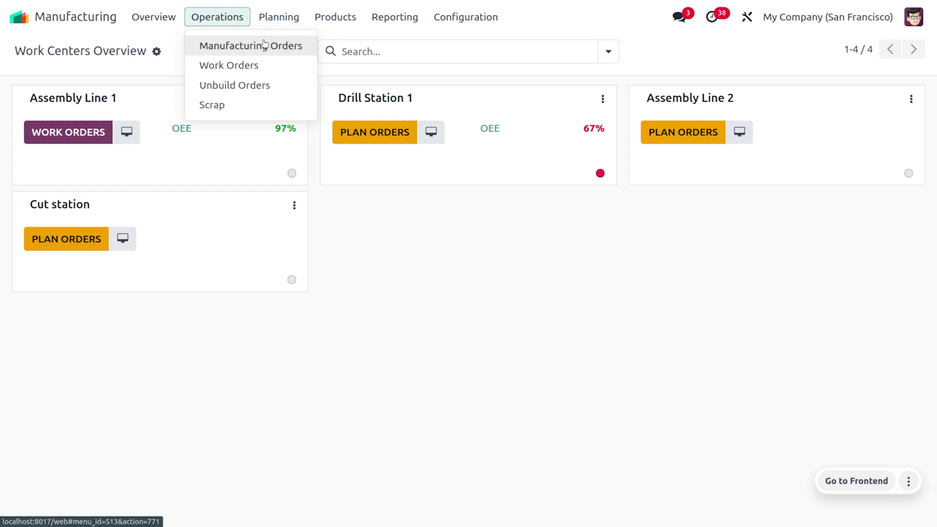
{"action": "left_click", "coordinate": [264, 44]}
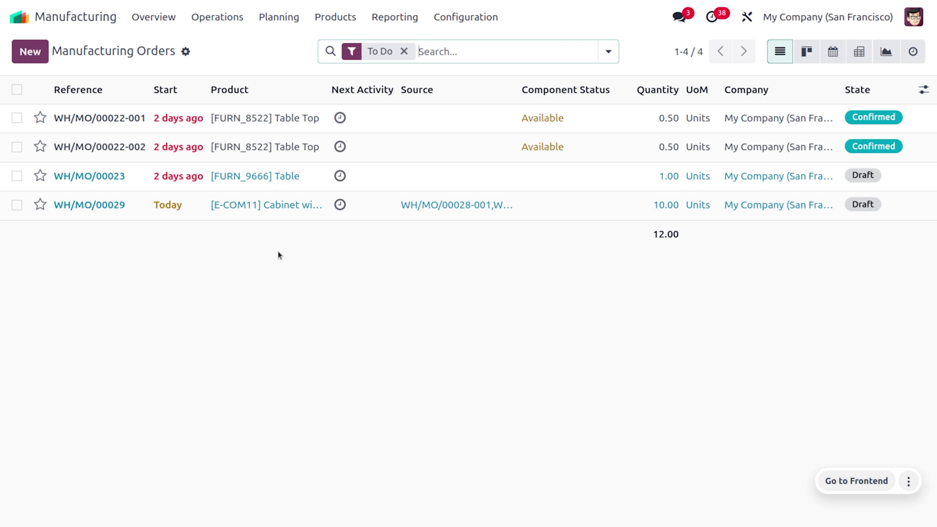
{"action": "left_click", "coordinate": [266, 218]}
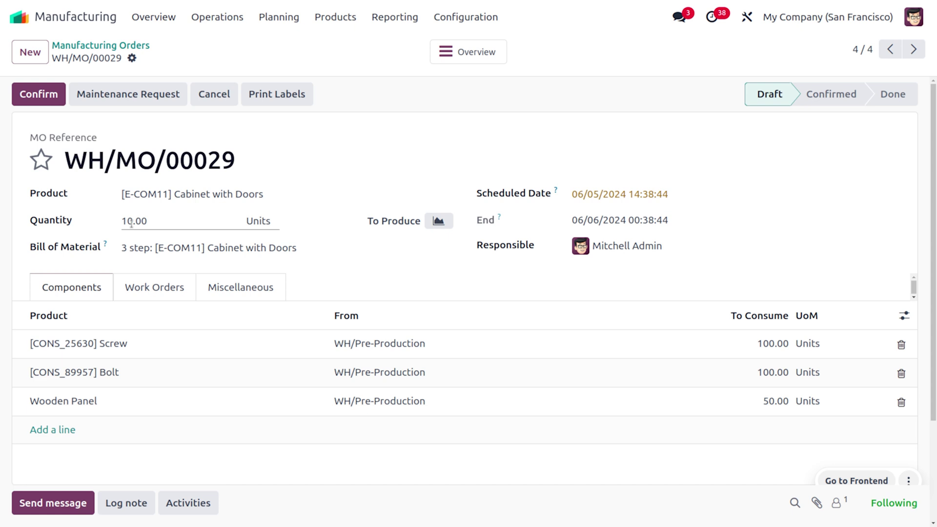
Split WH/MO/00029 with Split # 5 into 2.00-unit orders WH/MO/00029-001 to -005
{"action": "left_click", "coordinate": [133, 59]}
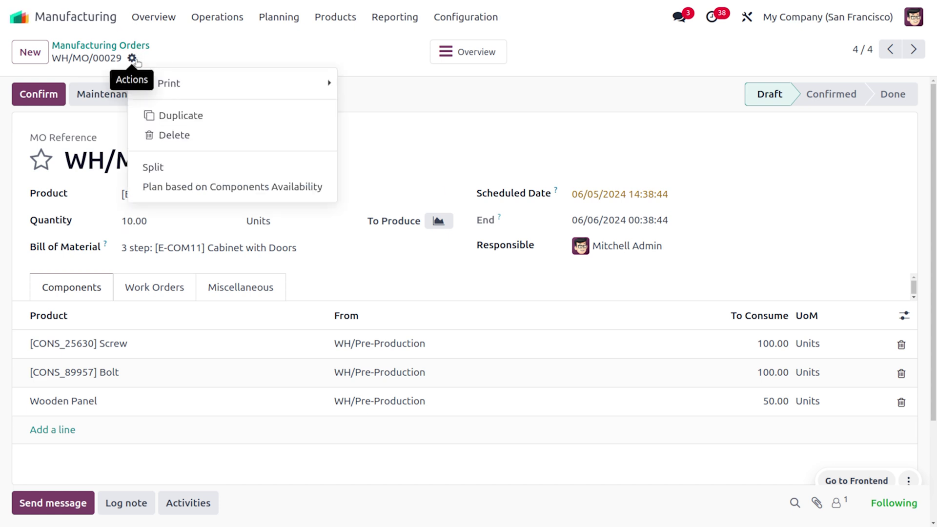
{"action": "left_click", "coordinate": [181, 170]}
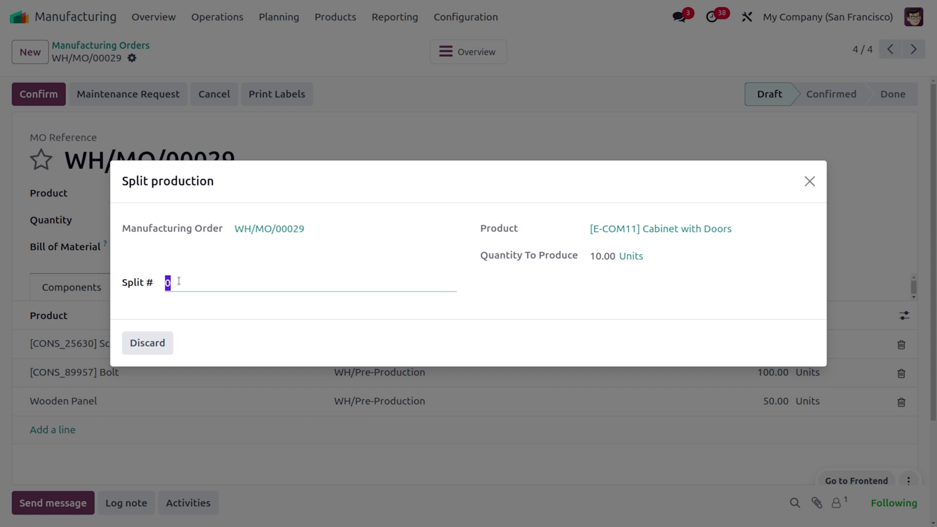
{"action": "type", "text": "5"}
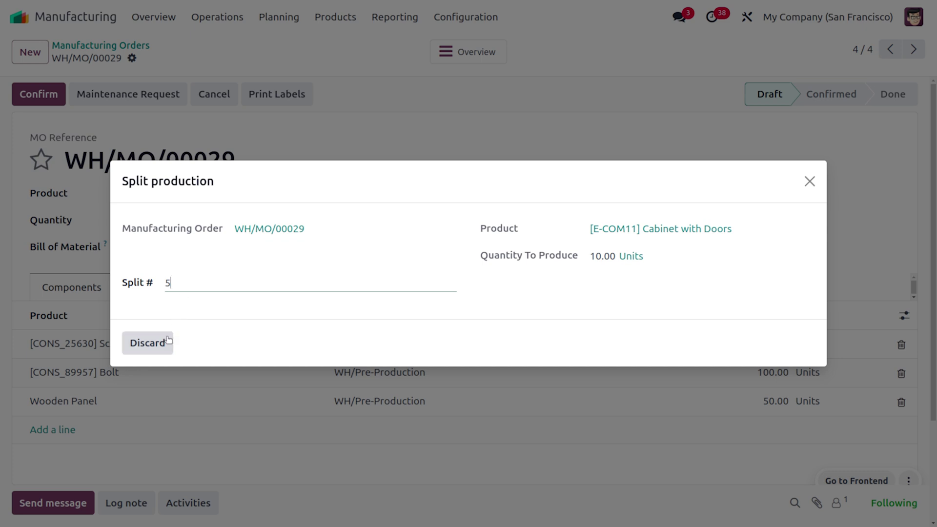
{"action": "left_click", "coordinate": [168, 340]}
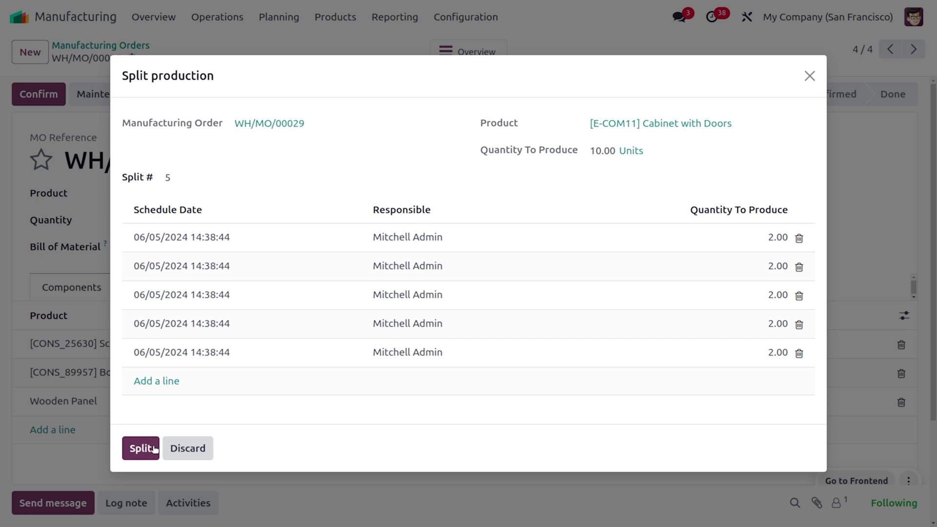
{"action": "left_click", "coordinate": [154, 450]}
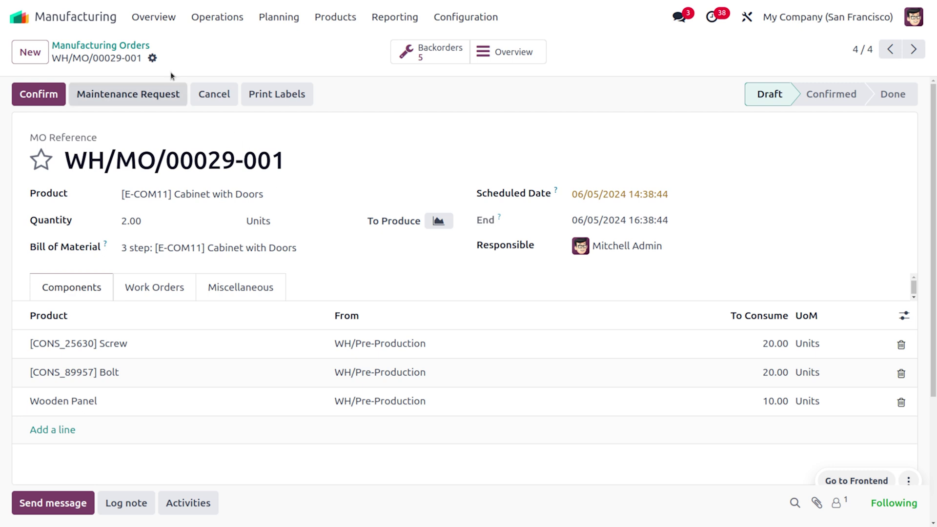
Return to the Manufacturing Orders list listing the five 2.00-unit split orders
{"action": "left_click", "coordinate": [129, 47]}
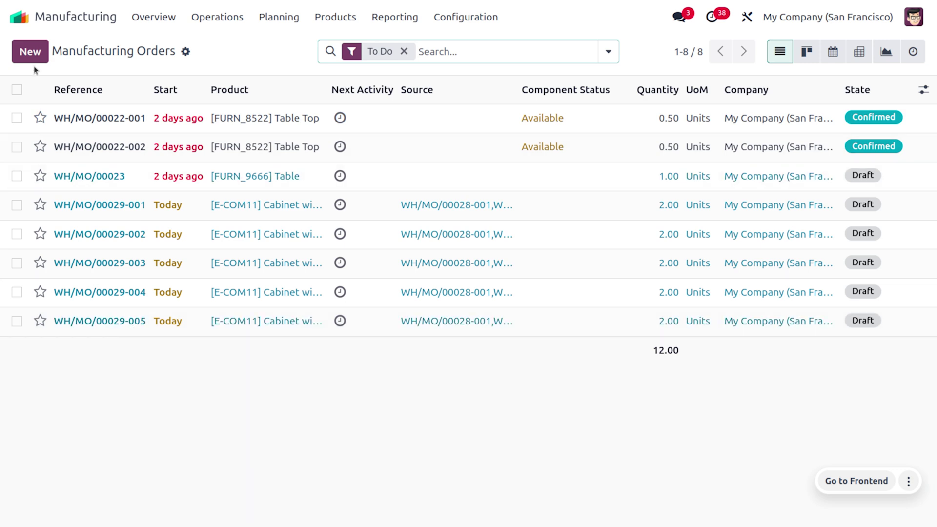
Create a draft order with the '3 step: [E-COM11] Cabinet with Doors' BoM, quantity 5, and save it
{"action": "left_click", "coordinate": [31, 53]}
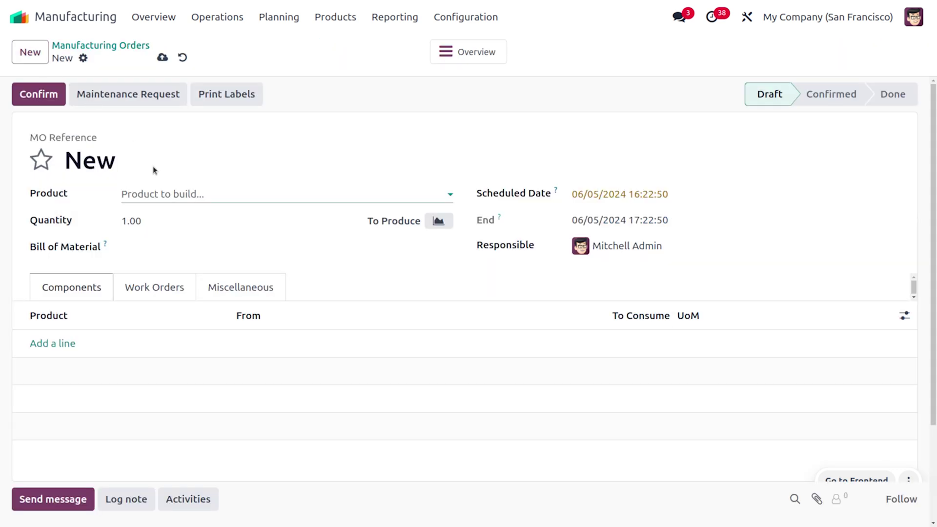
{"action": "left_click", "coordinate": [180, 248]}
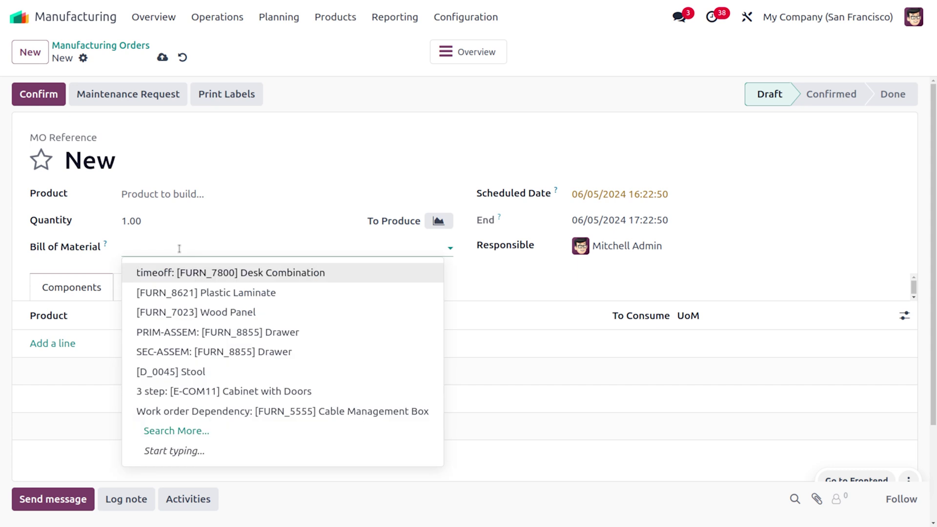
{"action": "left_click", "coordinate": [213, 391]}
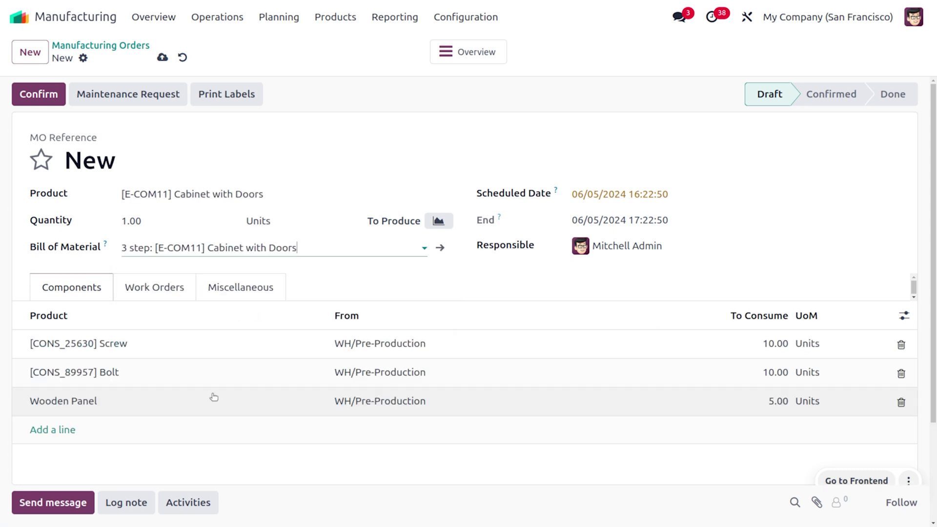
{"action": "left_click", "coordinate": [166, 228]}
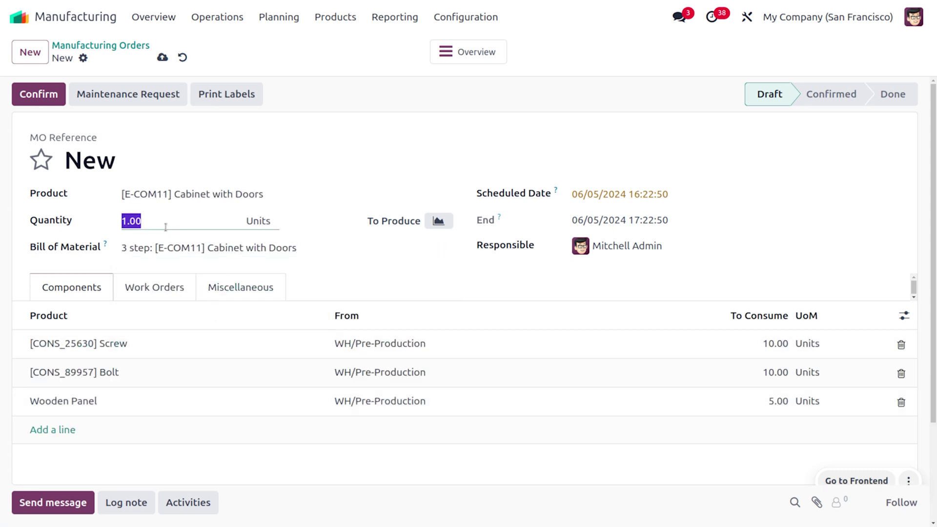
{"action": "type", "text": "5"}
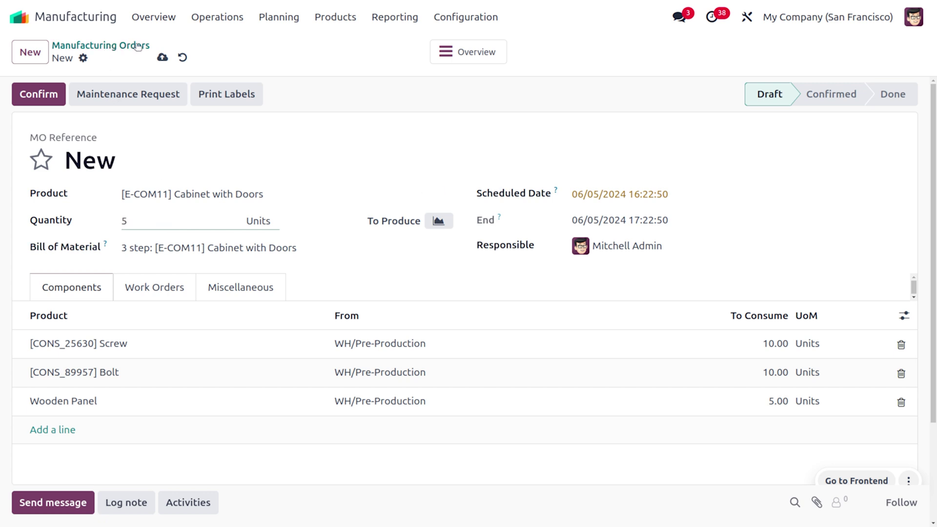
{"action": "left_click", "coordinate": [163, 57]}
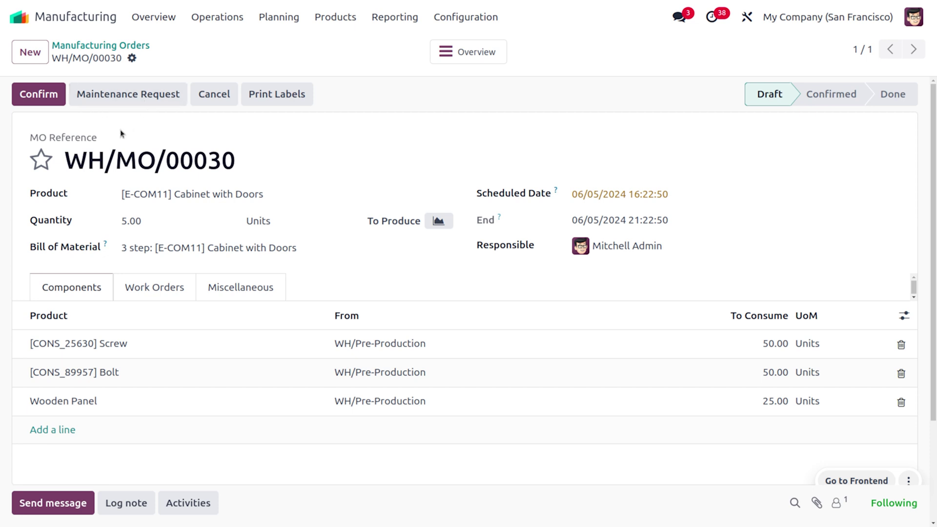
In the orders list, select WH/MO/00030 and WH/MO/00029-001 for a bulk action
{"action": "left_click", "coordinate": [101, 45]}
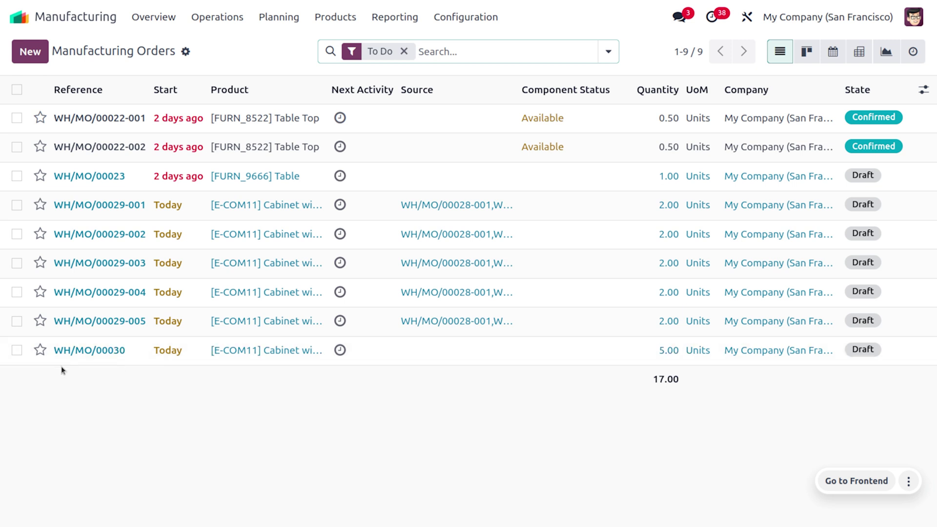
{"action": "left_click", "coordinate": [16, 350]}
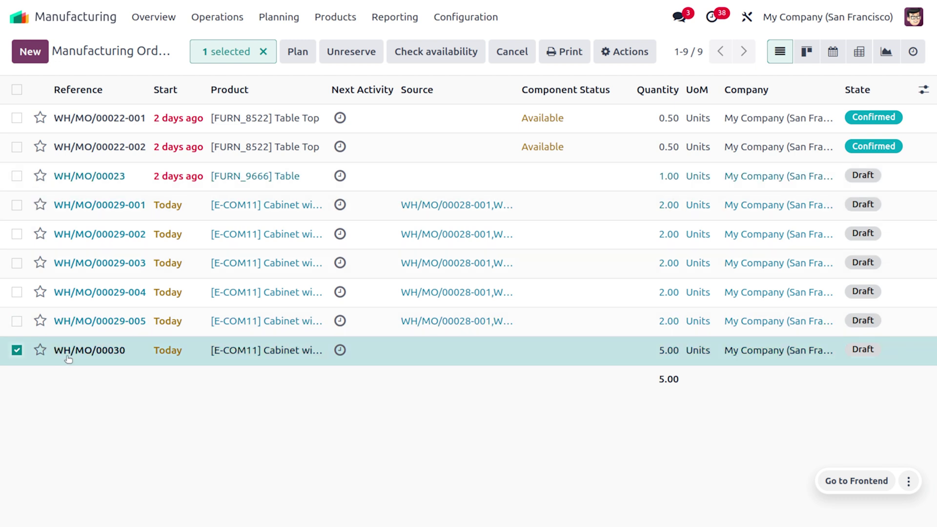
{"action": "left_click", "coordinate": [16, 206]}
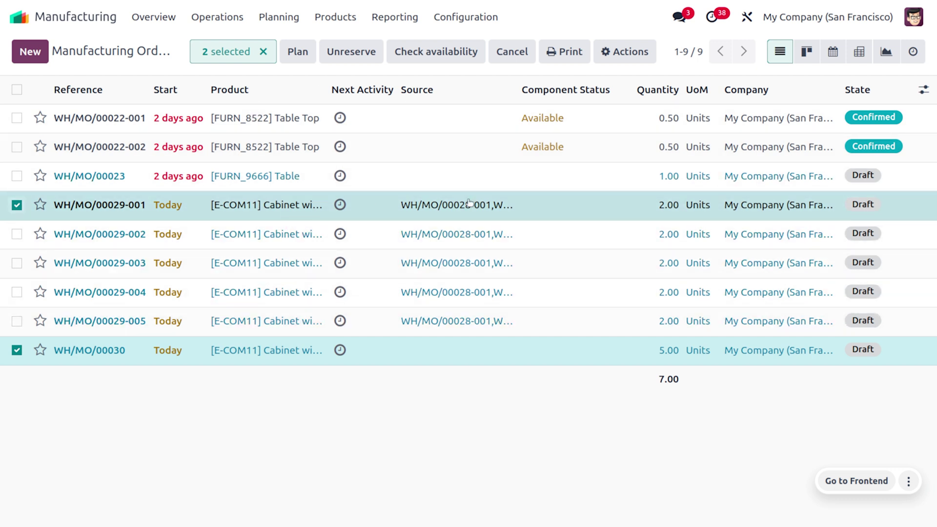
{"action": "left_click", "coordinate": [634, 53]}
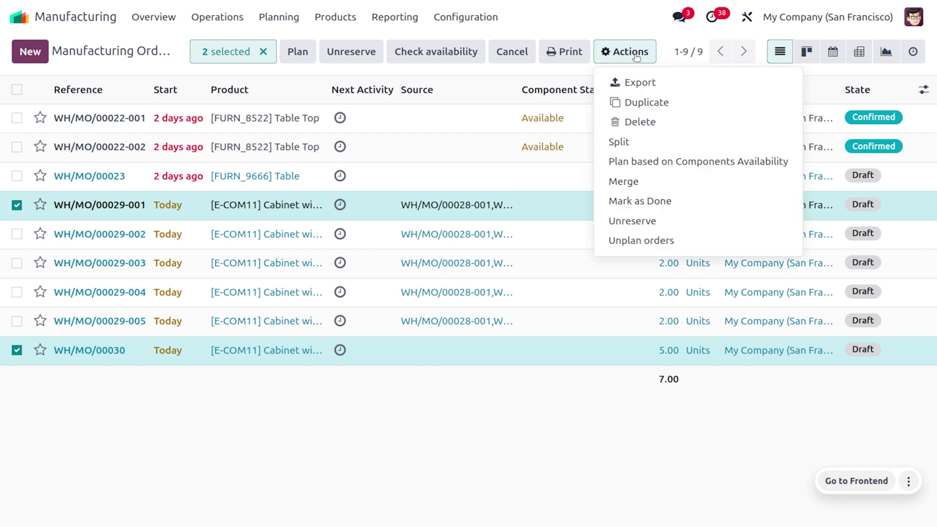
Merge WH/MO/00030 and WH/MO/00029-001 into 7-unit WH/MO/00031 and confirm it
{"action": "left_click", "coordinate": [641, 189]}
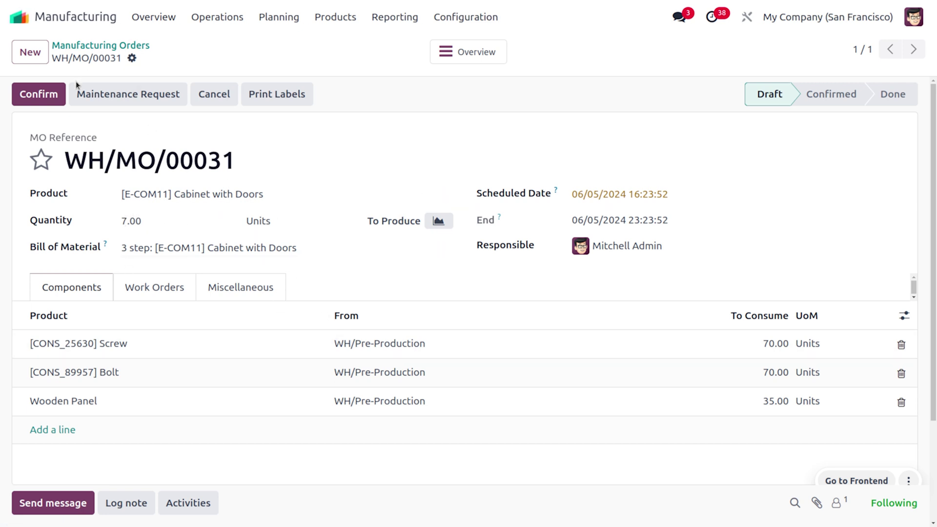
{"action": "left_click", "coordinate": [54, 94]}
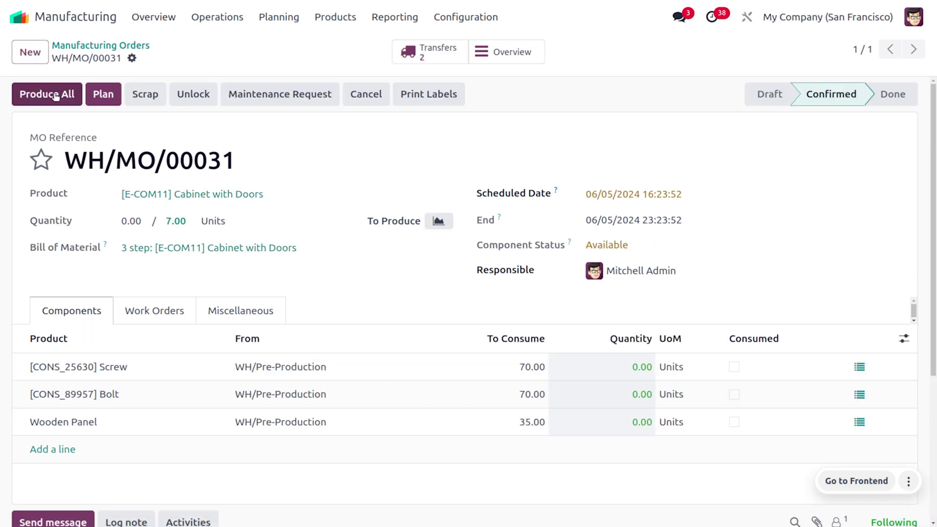